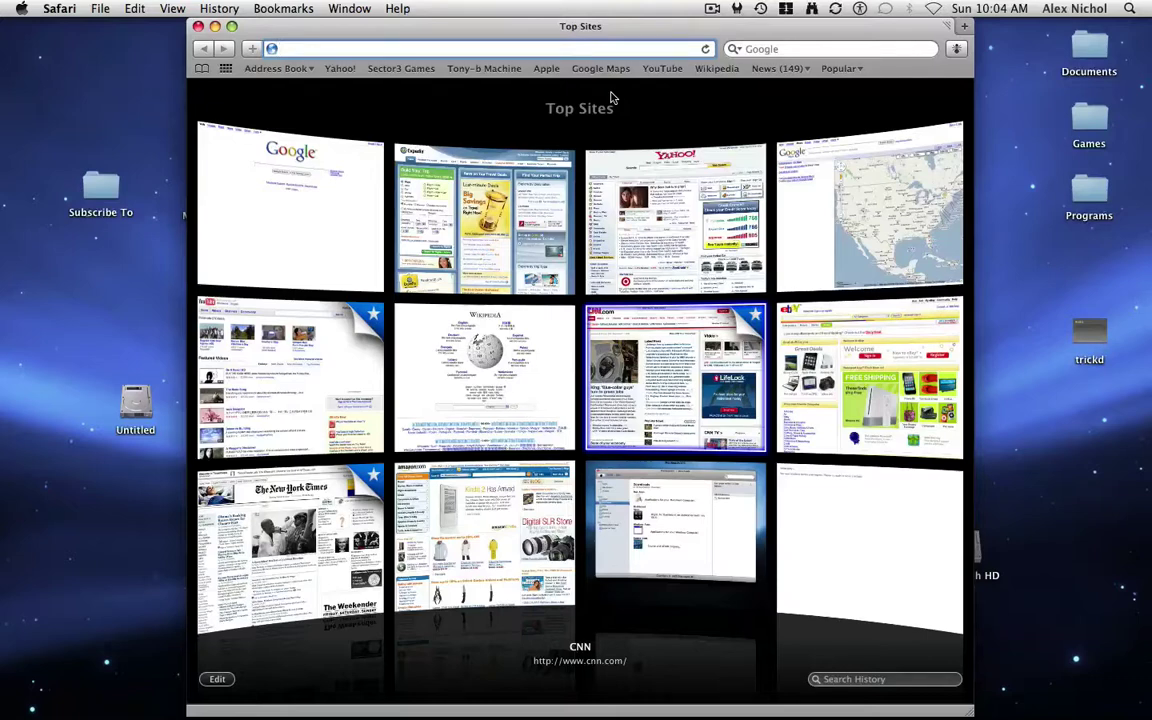
# Type some test text into Safari's search field, then clear it
pyautogui.click(770, 49)
pyautogui.write('kldfas')
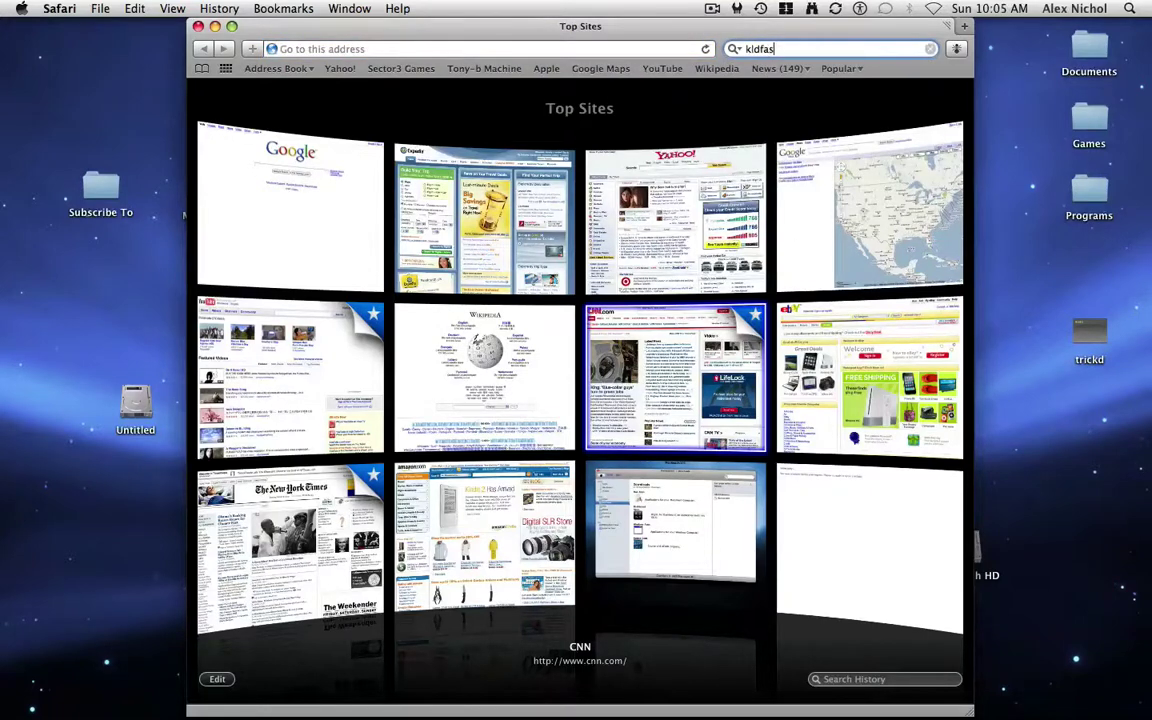
pyautogui.press('BackSpace')
# Open and close a new tab, view the bookmarks collection, then return to Top Sites
pyautogui.press('super+t')
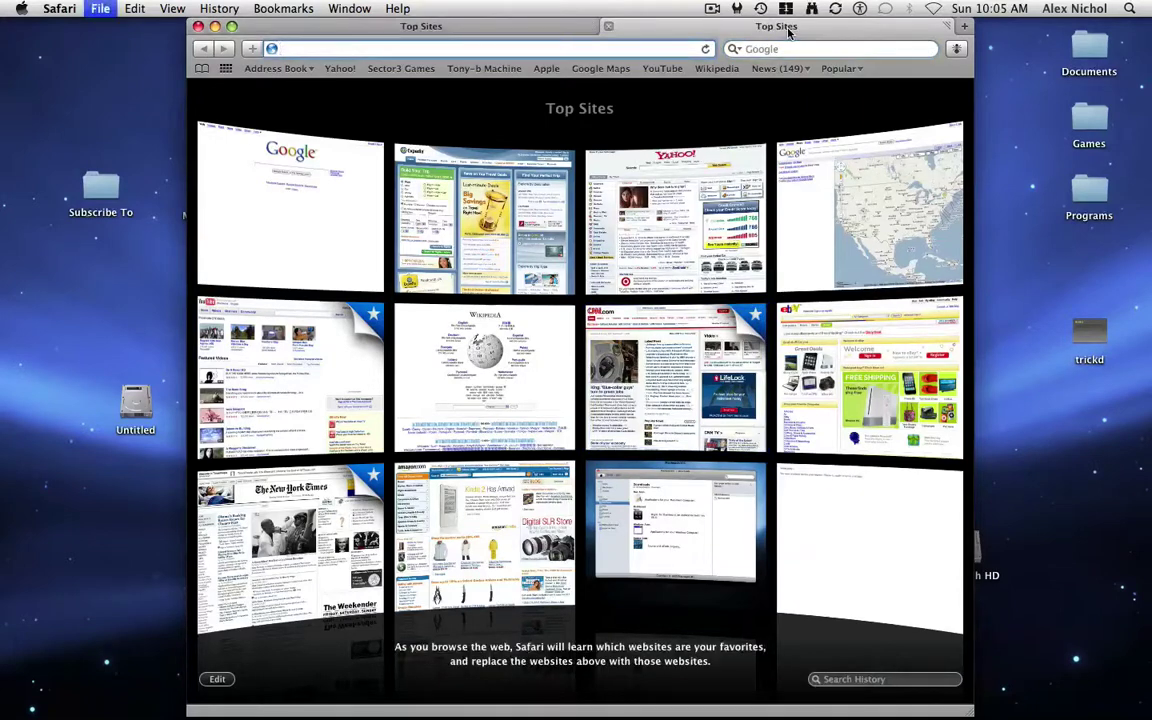
pyautogui.press('super+w')
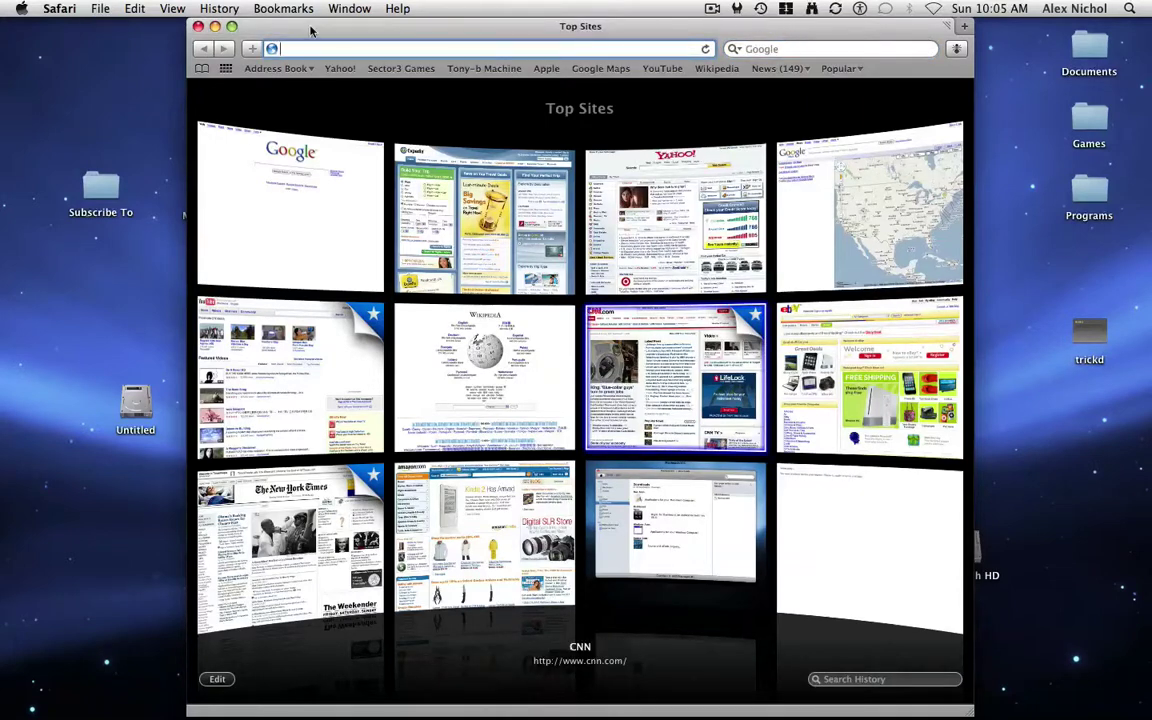
pyautogui.click(201, 69)
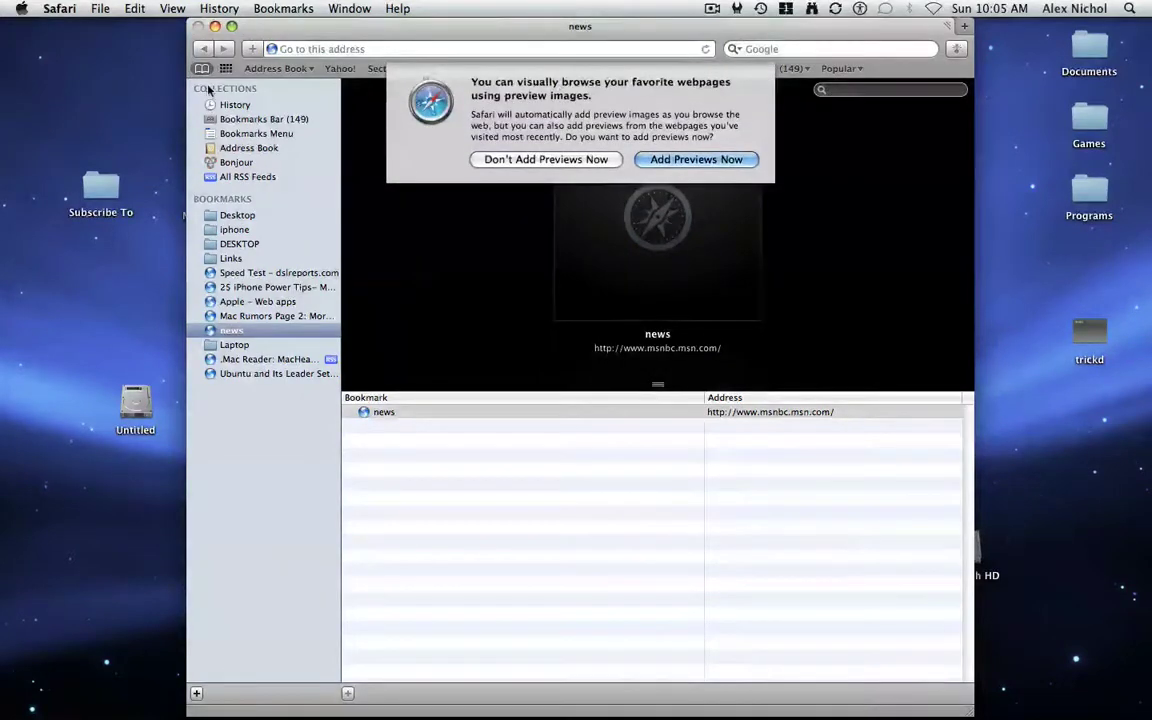
pyautogui.click(518, 159)
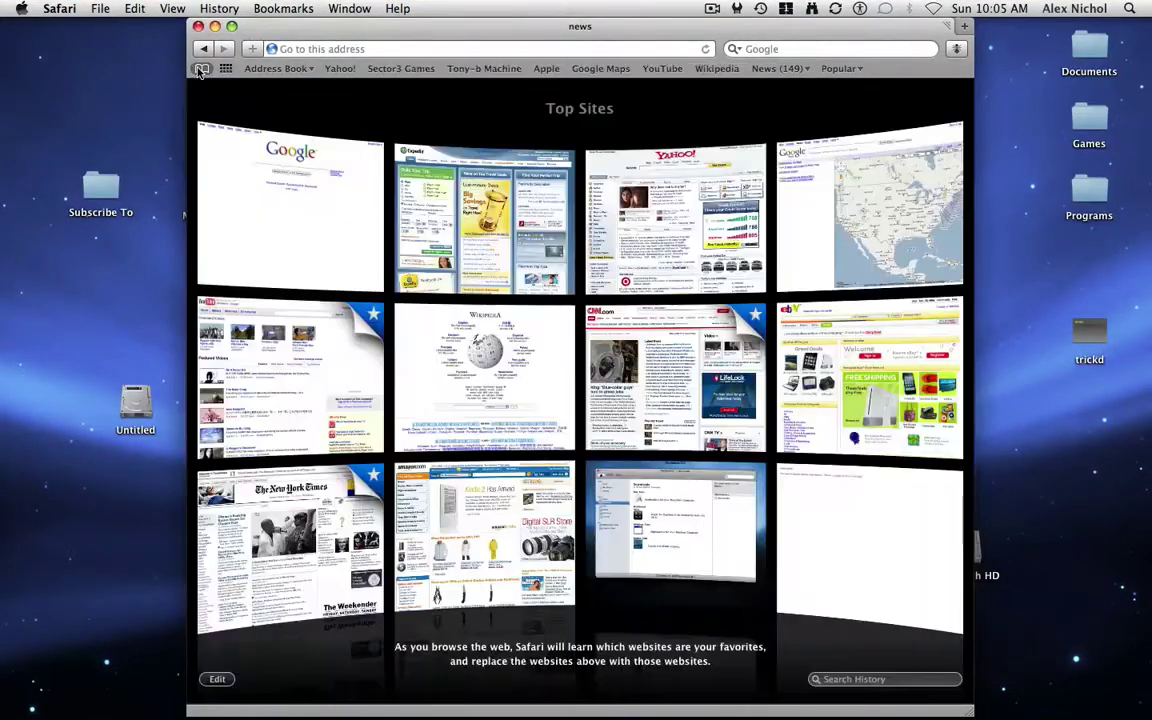
pyautogui.click(200, 68)
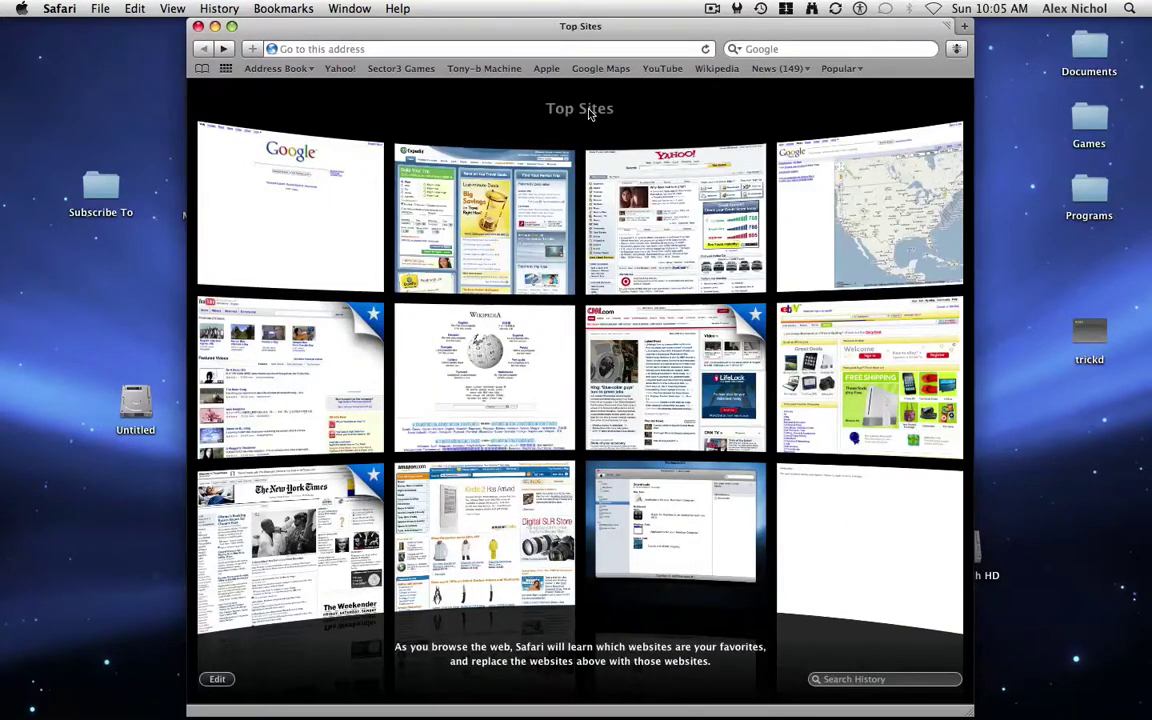
# Hide Safari and move the trickd script to the middle of the desktop
pyautogui.press('super+q')
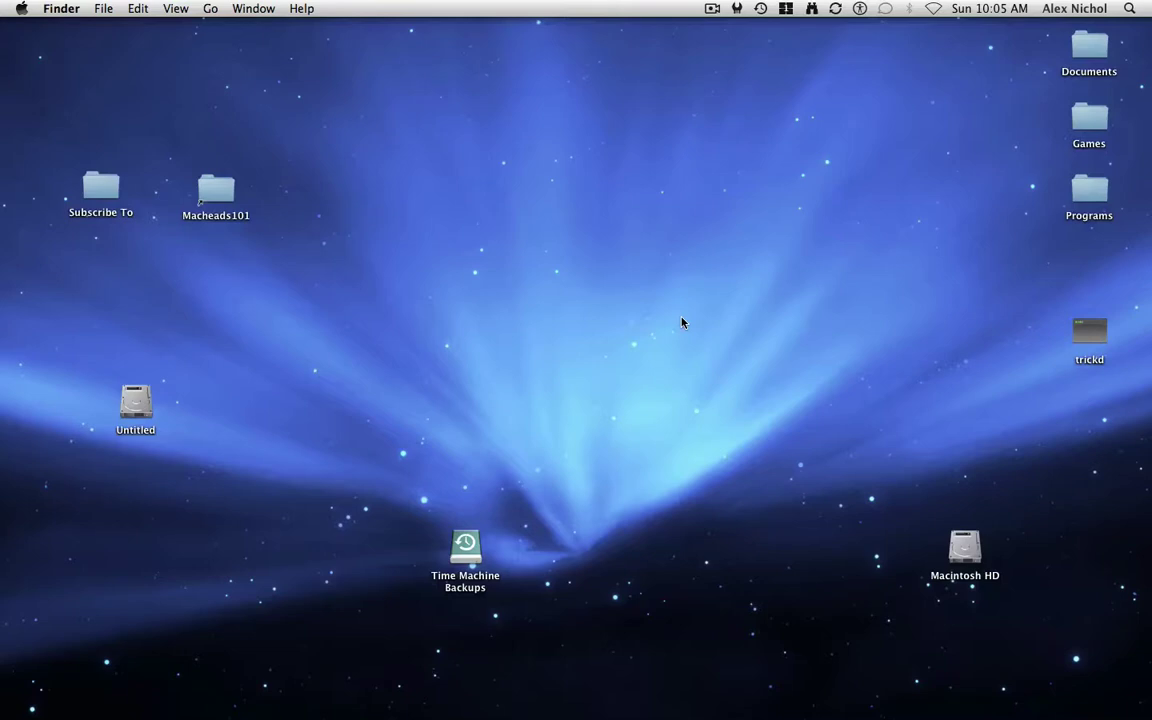
pyautogui.moveTo(1093, 326); pyautogui.dragTo(548, 296)
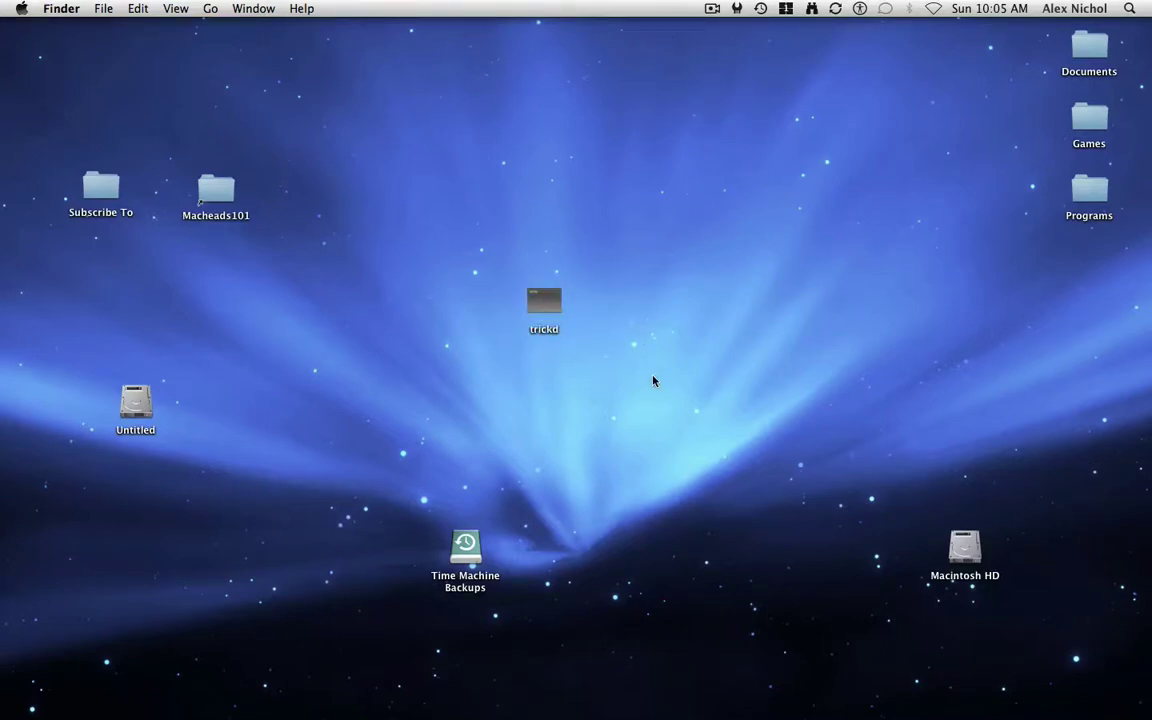
pyautogui.moveTo(562, 250); pyautogui.dragTo(468, 302)
pyautogui.click(545, 352)
# Launch Terminal through Spotlight by searching 'ter'
pyautogui.press('super+space')
pyautogui.write('ter')
pyautogui.press('Return')
# Drop the trickd file into Terminal to insert its Desktop path, then run it
pyautogui.moveTo(544, 300); pyautogui.dragTo(718, 412)
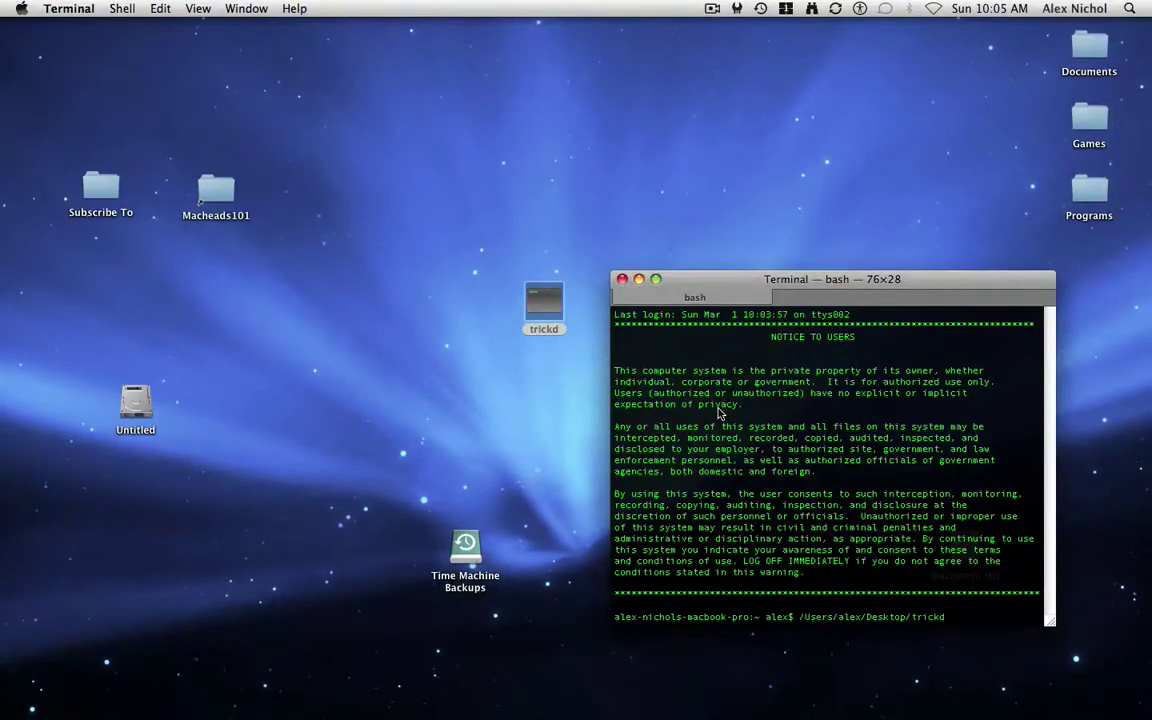
pyautogui.press('Return')
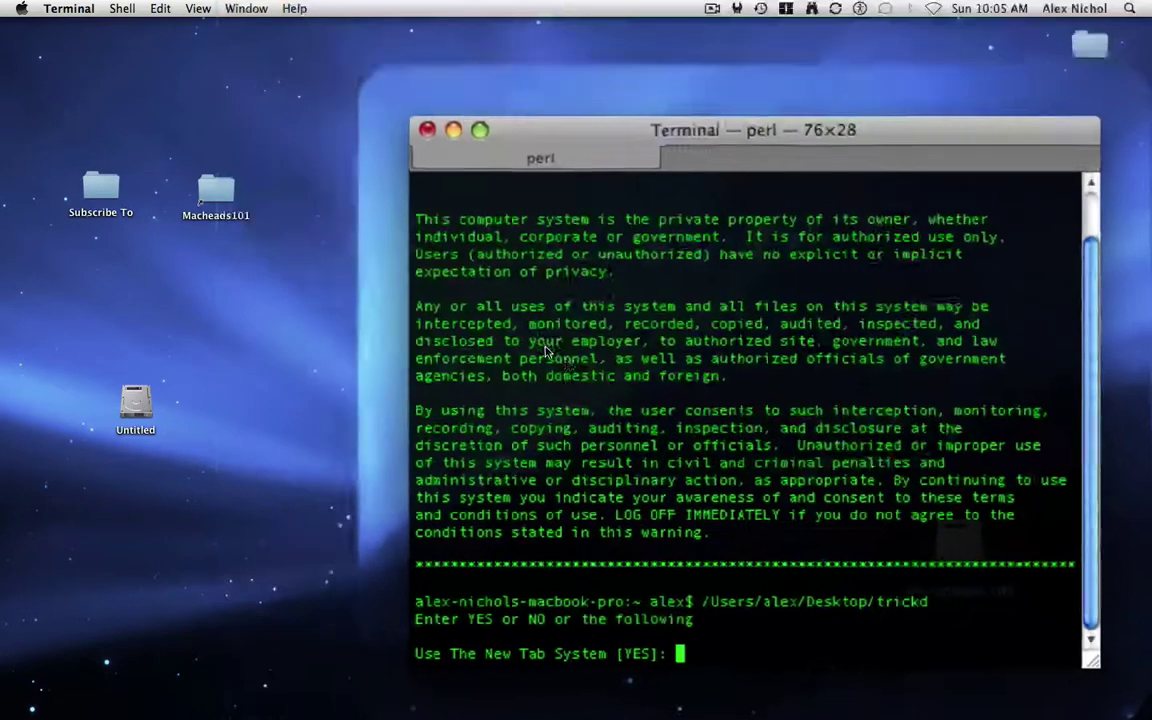
# Open trickd through Open With > Other…, choosing Terminal from the application list
pyautogui.rightClick(541, 300)
pyautogui.moveTo(610, 320)
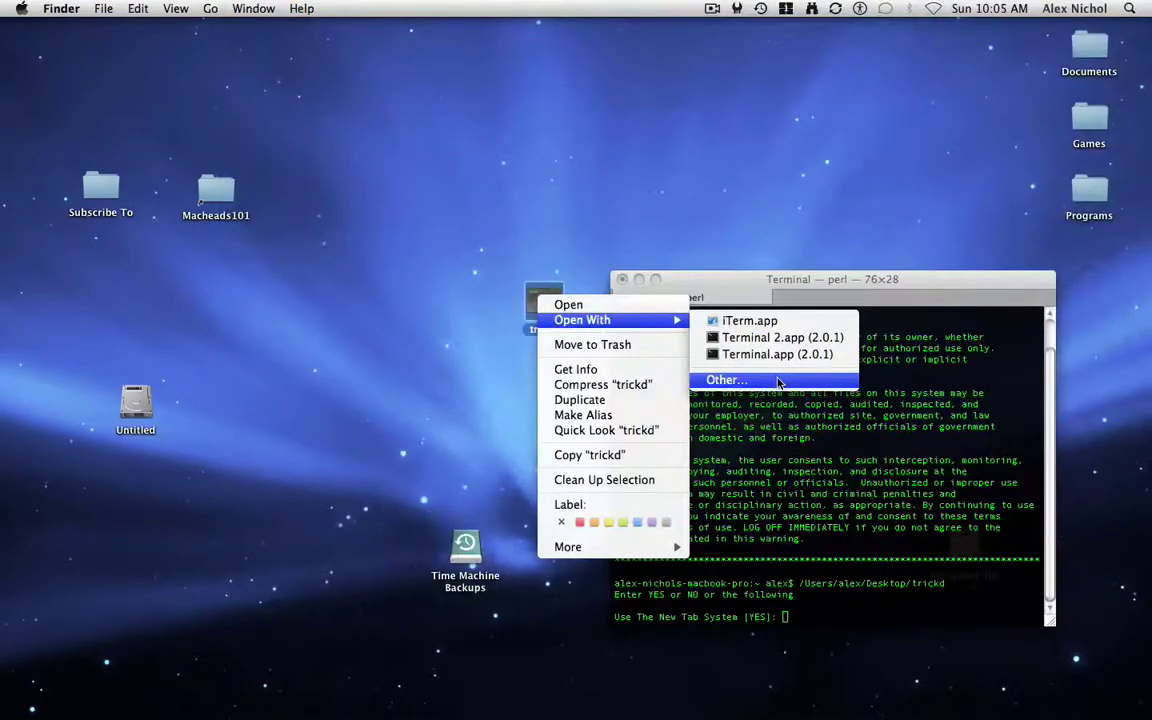
pyautogui.click(724, 380)
pyautogui.scroll(-1, 537, 305)
pyautogui.scroll(-10, 537, 305)
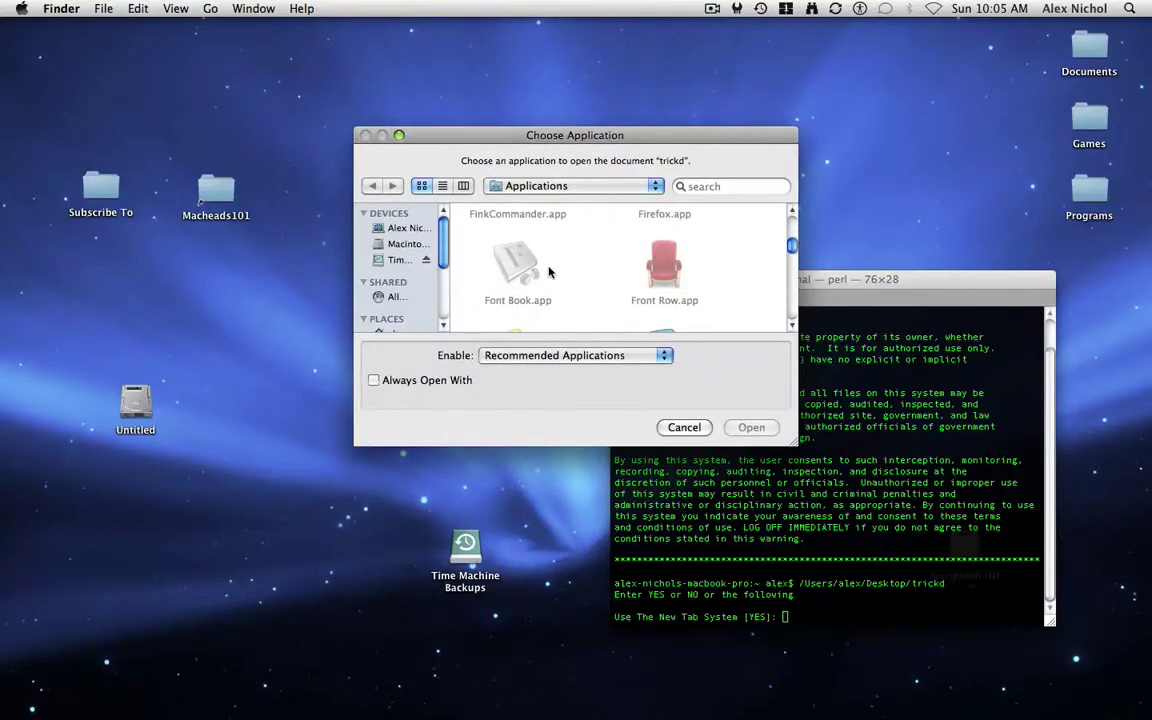
pyautogui.scroll(-10, 650, 301)
pyautogui.click(663, 300)
pyautogui.doubleClick(655, 302)
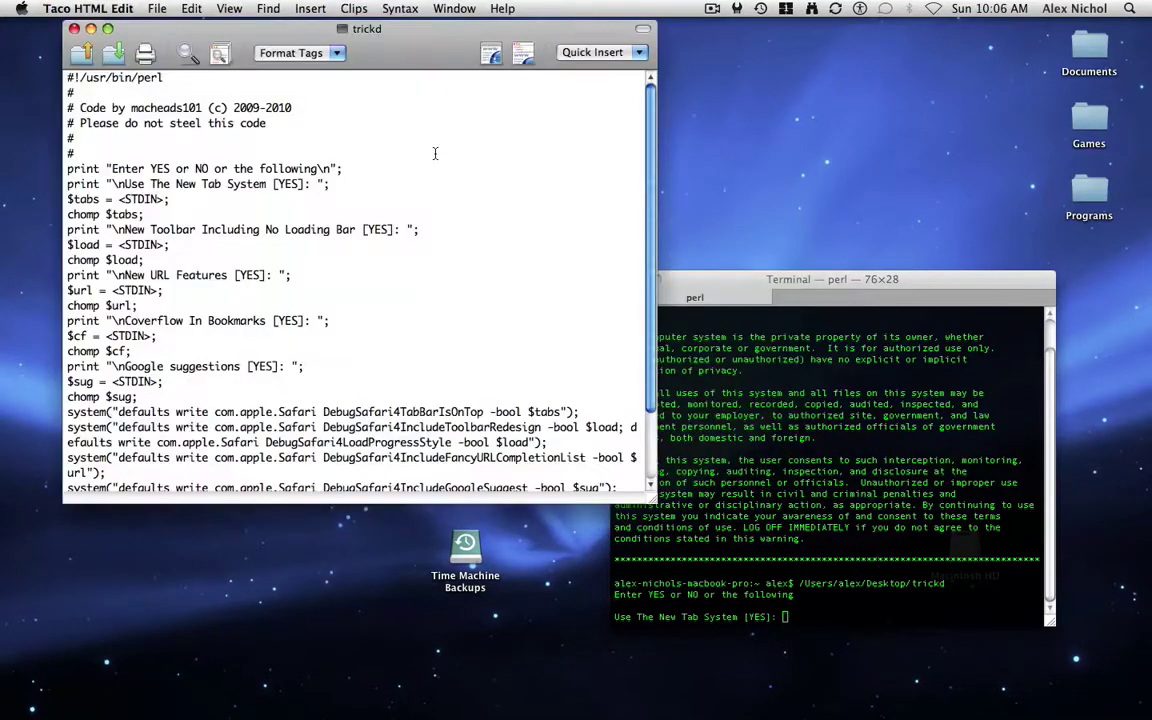
# Close the trickd source window and return to Terminal with enlarged text
pyautogui.scroll(-5, 310, 155)
pyautogui.press('super+q')
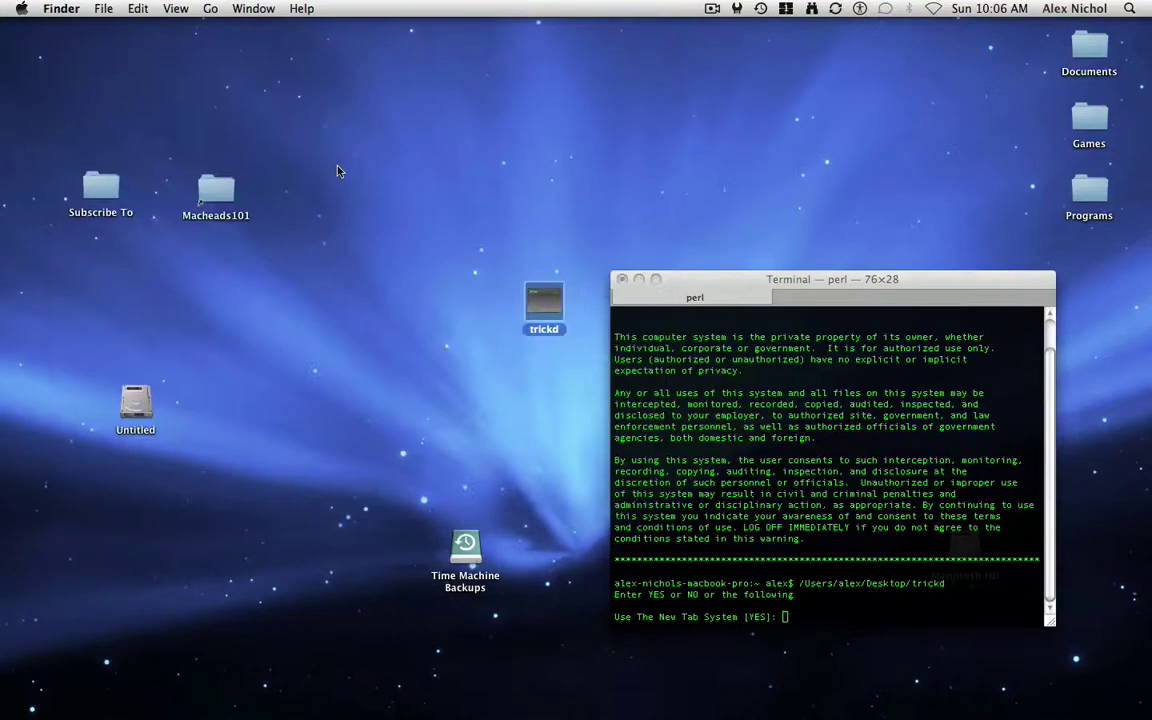
pyautogui.press('super+Tab')
pyautogui.press('super+plus')
pyautogui.press('super+plus')
pyautogui.press('super+plus')
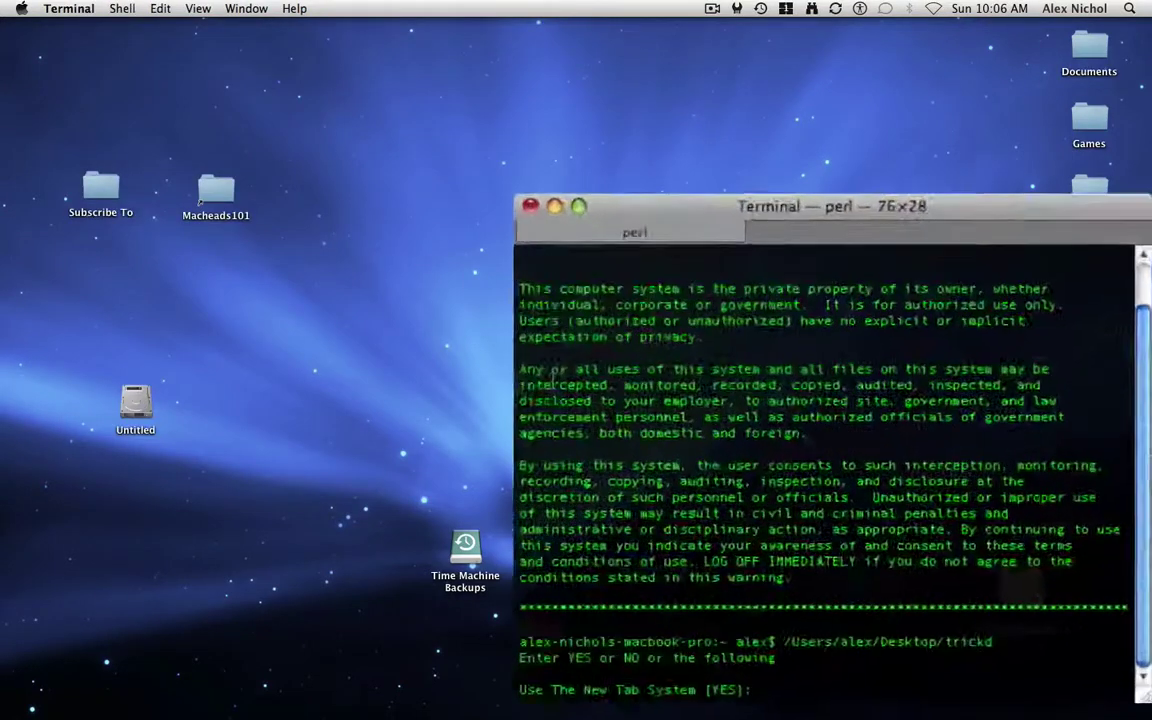
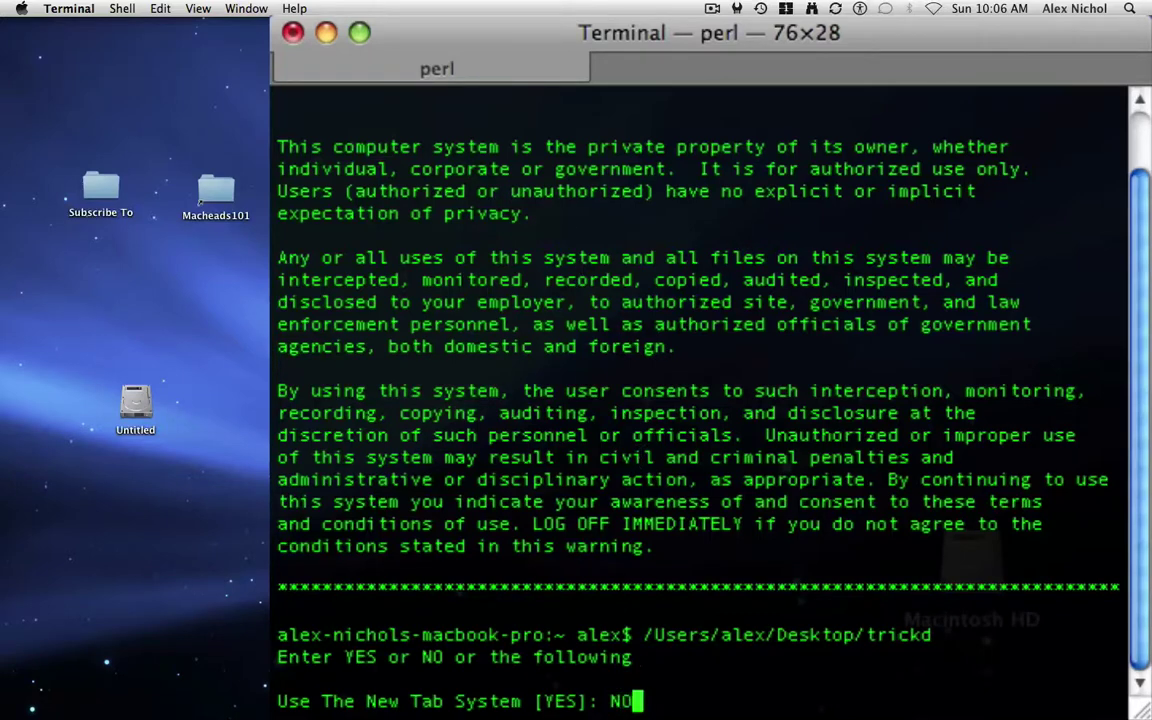
# Answer NO to the trickd prompt for the new tab system
pyautogui.press('BackSpace')
pyautogui.press('BackSpace')
# Answer NO for the toolbar, URL features, Coverflow bookmarks and Google suggestions prompts
pyautogui.write('NO')
pyautogui.moveTo(545, 701); pyautogui.dragTo(572, 706)
pyautogui.click(572, 706)
pyautogui.press('Return')
pyautogui.write('NO')
pyautogui.press('Return')
pyautogui.write('NO')
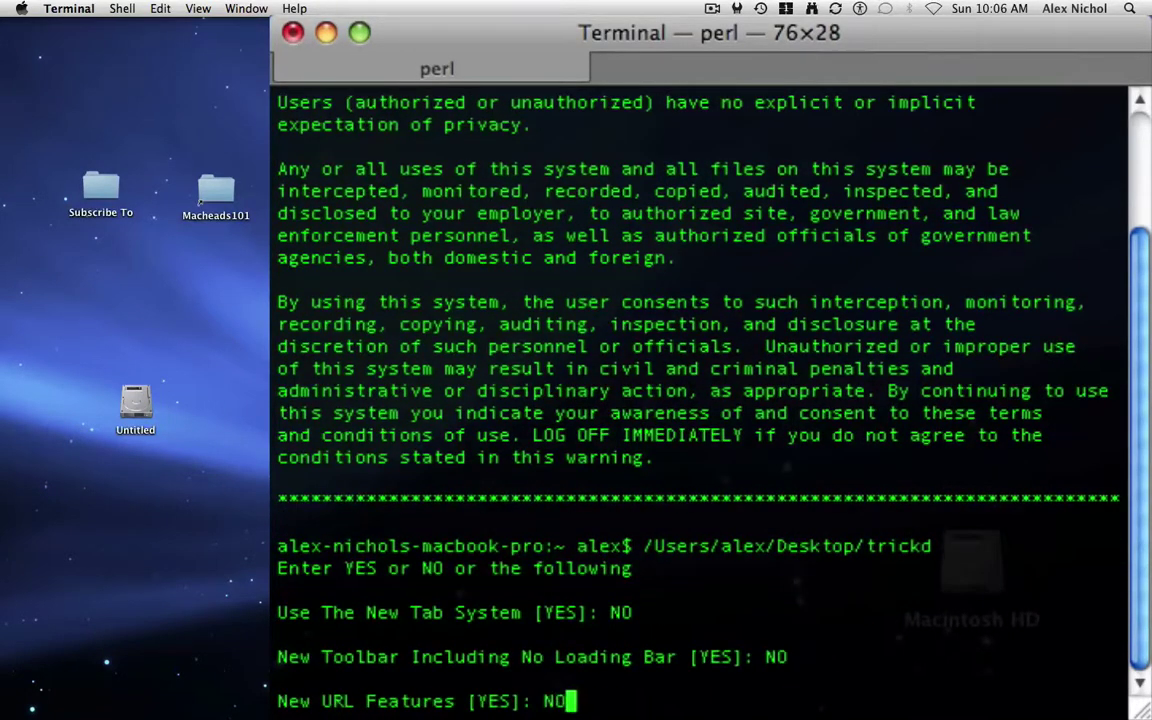
pyautogui.press('Return')
pyautogui.write('NO')
pyautogui.press('Return')
pyautogui.write('NO')
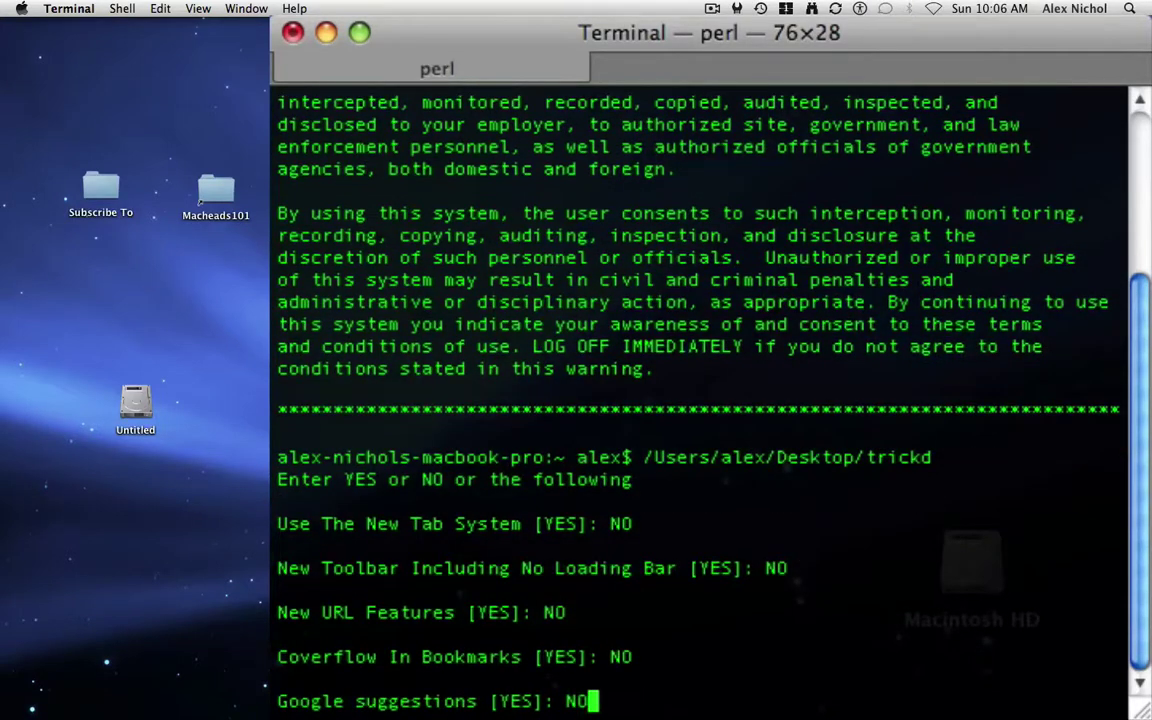
pyautogui.press('Return')
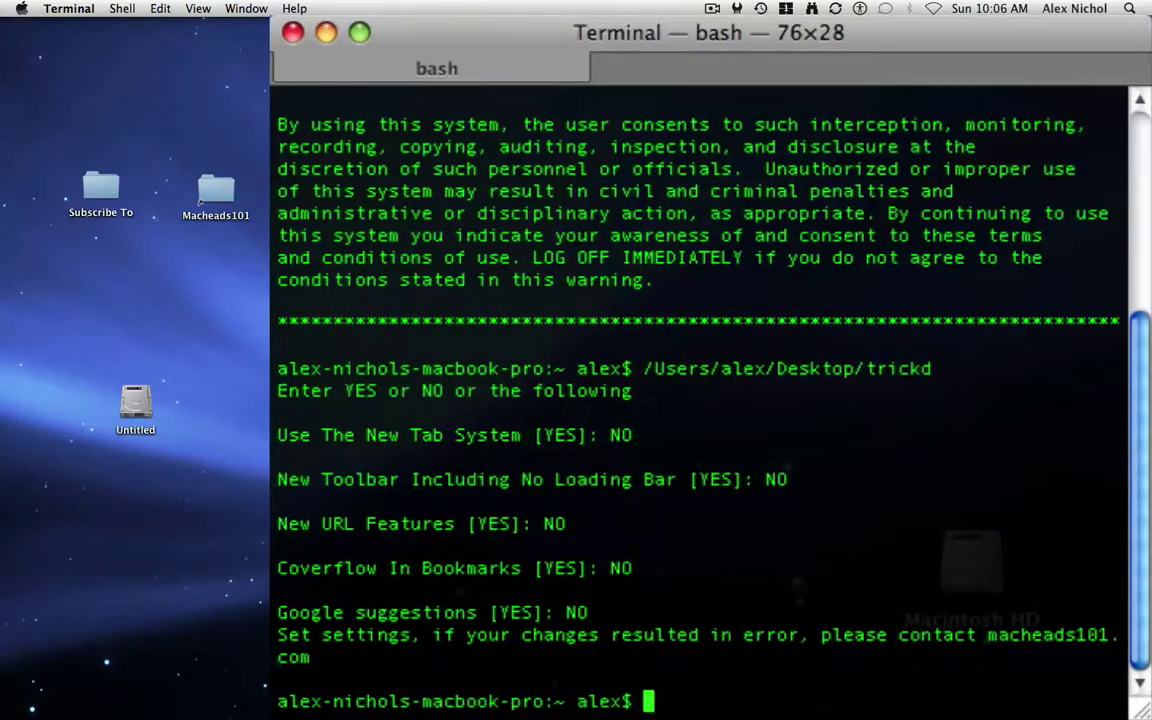
# Launch Safari, view the bookmarks collection and try a test search, then return to Top Sites
pyautogui.moveTo(900, 714)
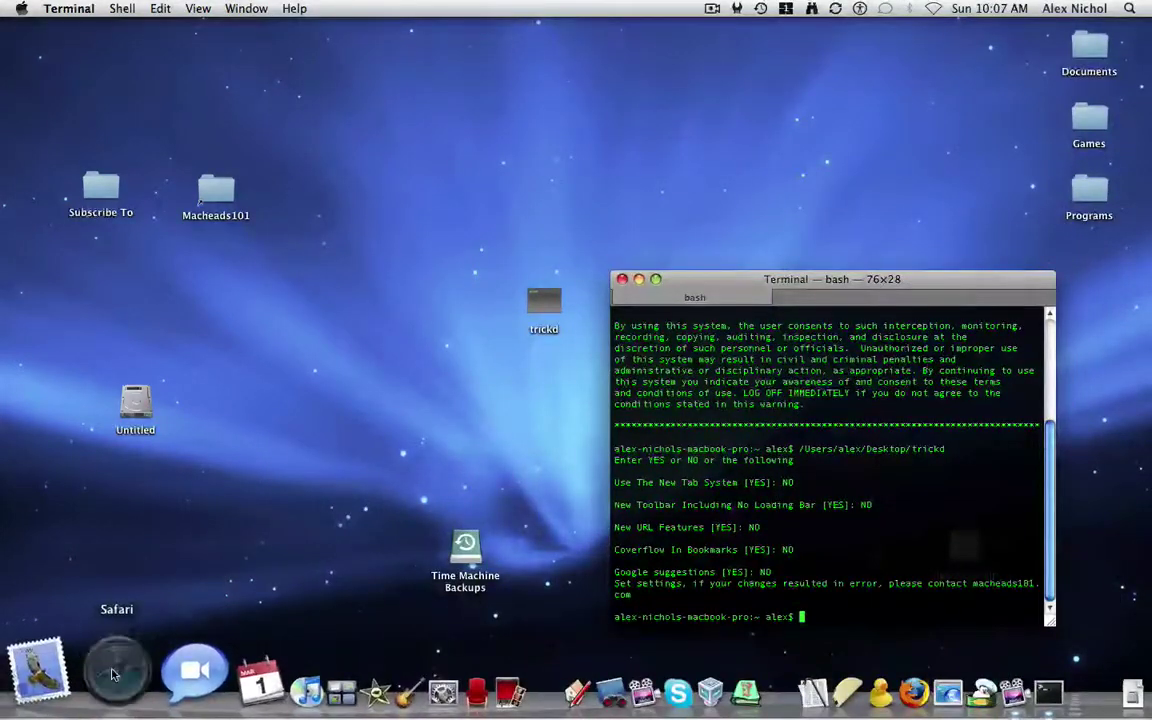
pyautogui.click(113, 676)
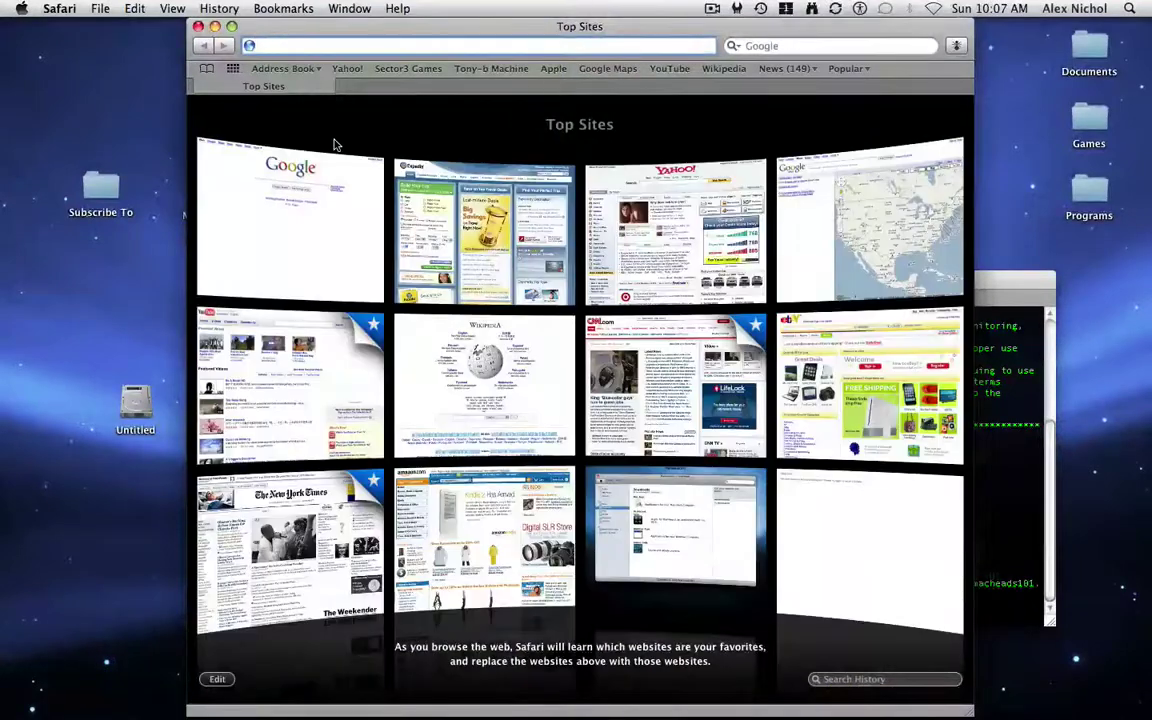
pyautogui.click(207, 68)
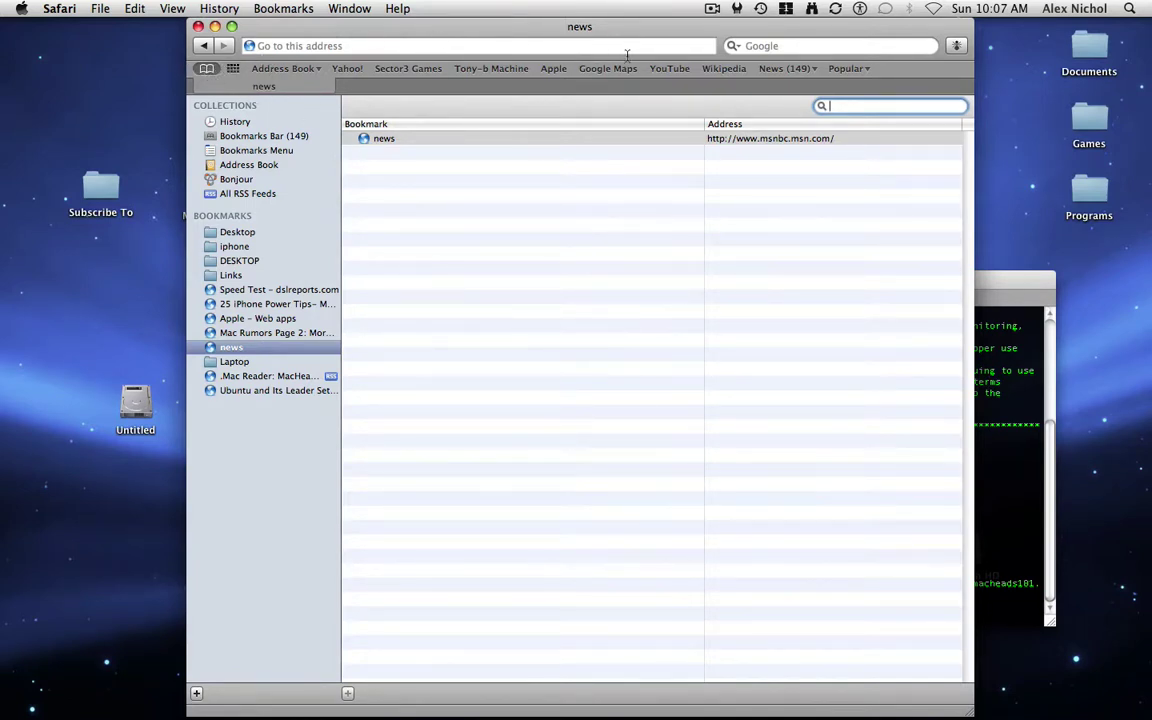
pyautogui.click(824, 49)
pyautogui.write('asdfkl')
pyautogui.press('BackSpace')
pyautogui.press('BackSpace')
pyautogui.press('BackSpace')
pyautogui.press('BackSpace')
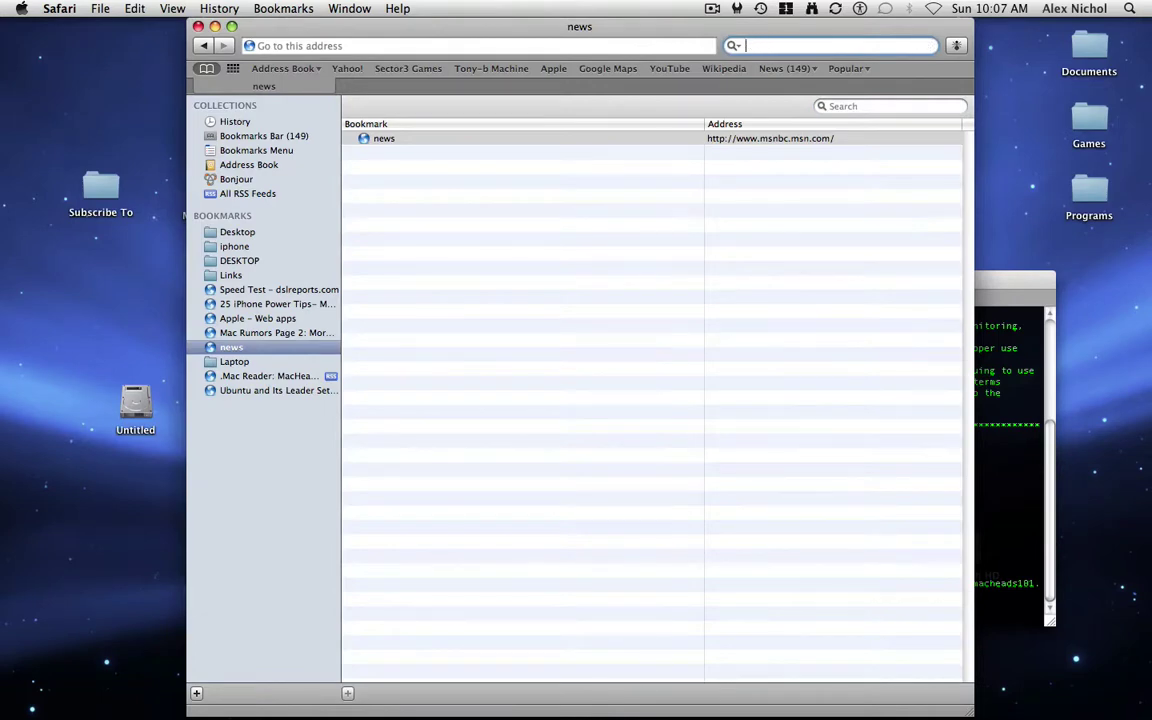
pyautogui.click(206, 68)
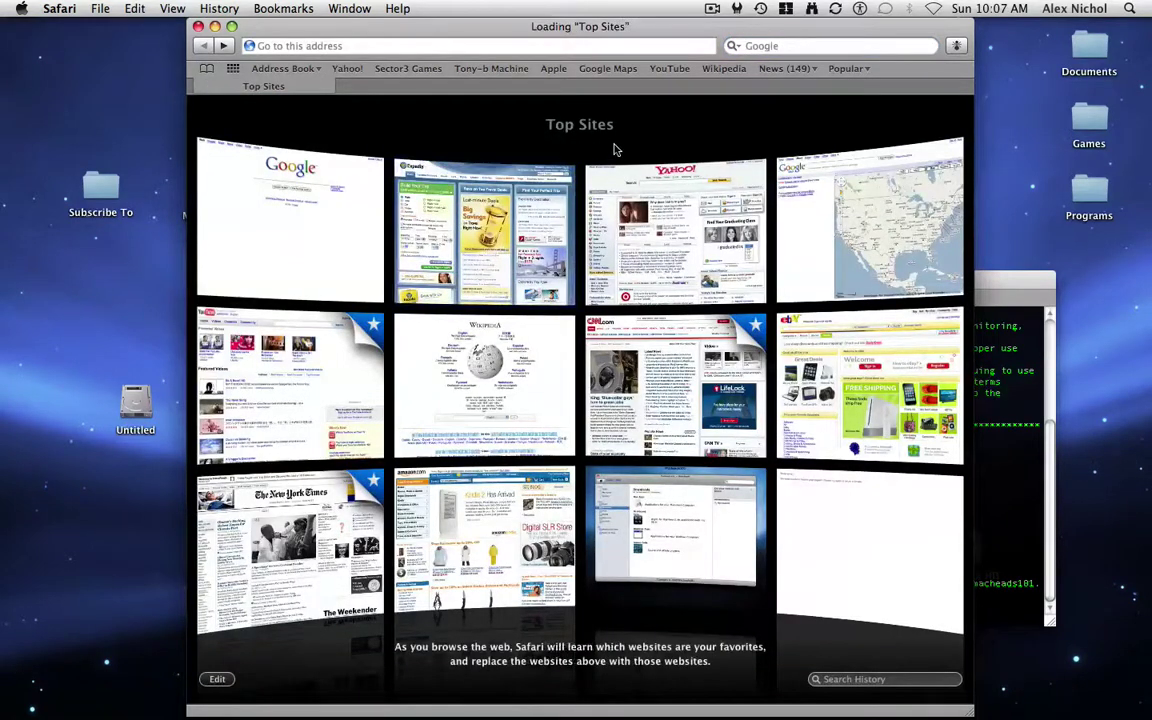
# Load apple.com in Safari's address bar, then quit Safari
pyautogui.click(989, 436)
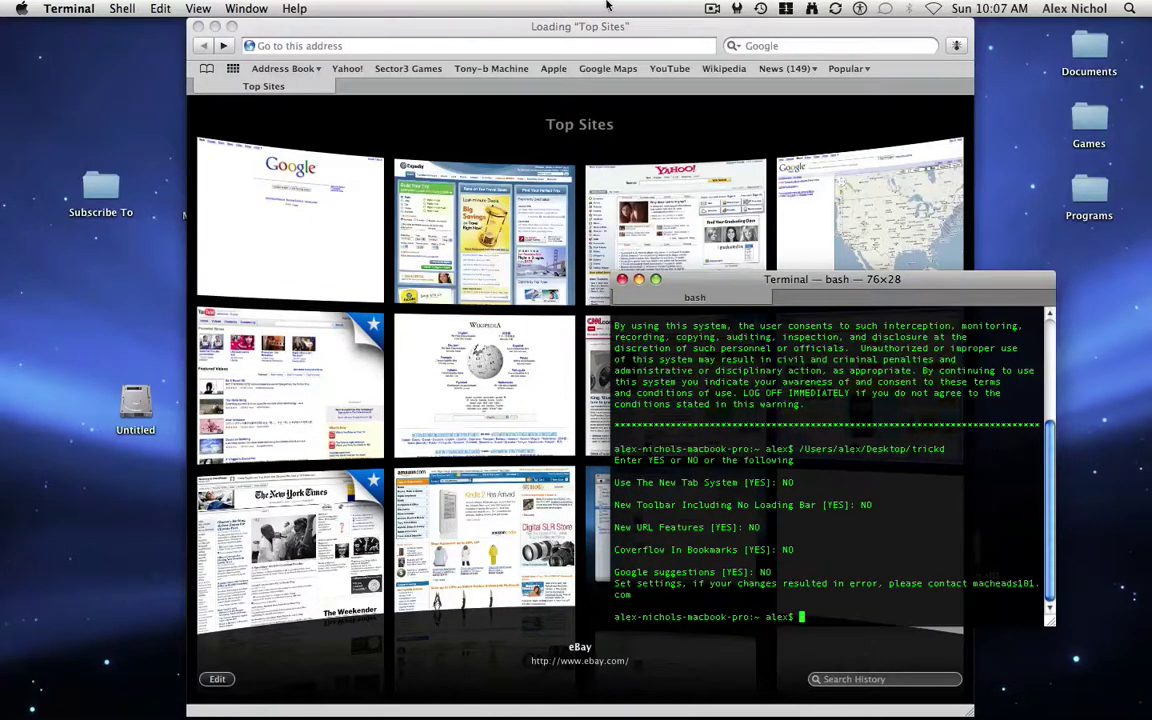
pyautogui.click(605, 42)
pyautogui.click(607, 45)
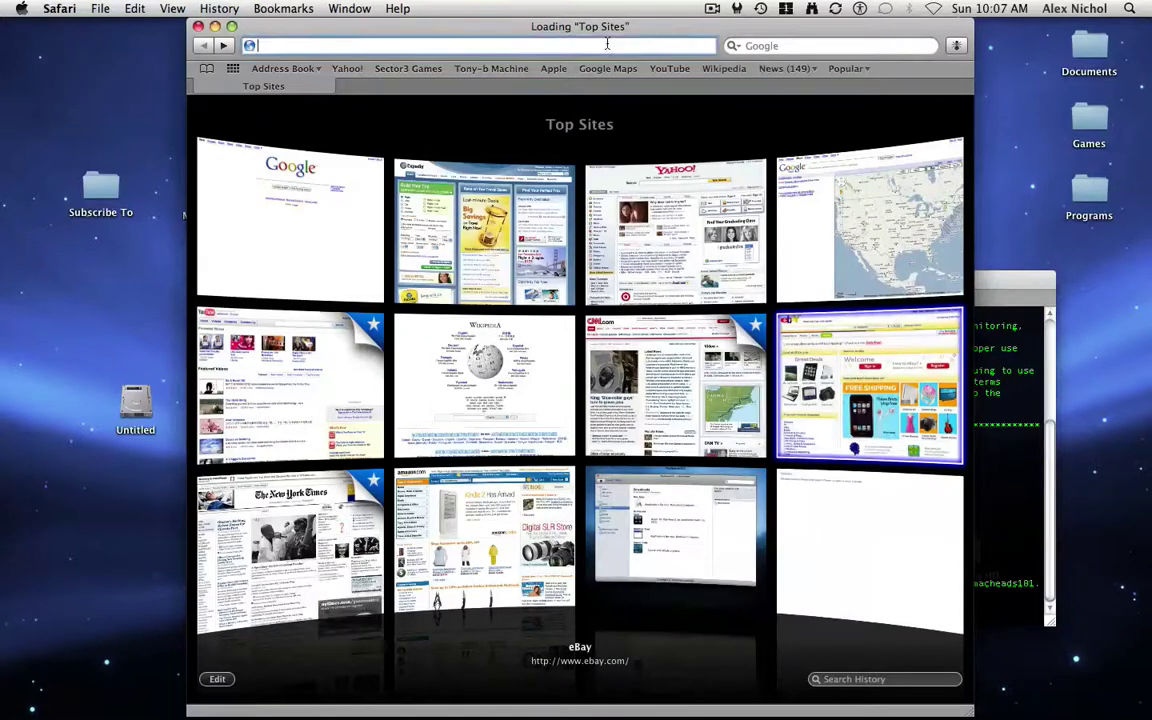
pyautogui.write('apple.com')
pyautogui.press('Return')
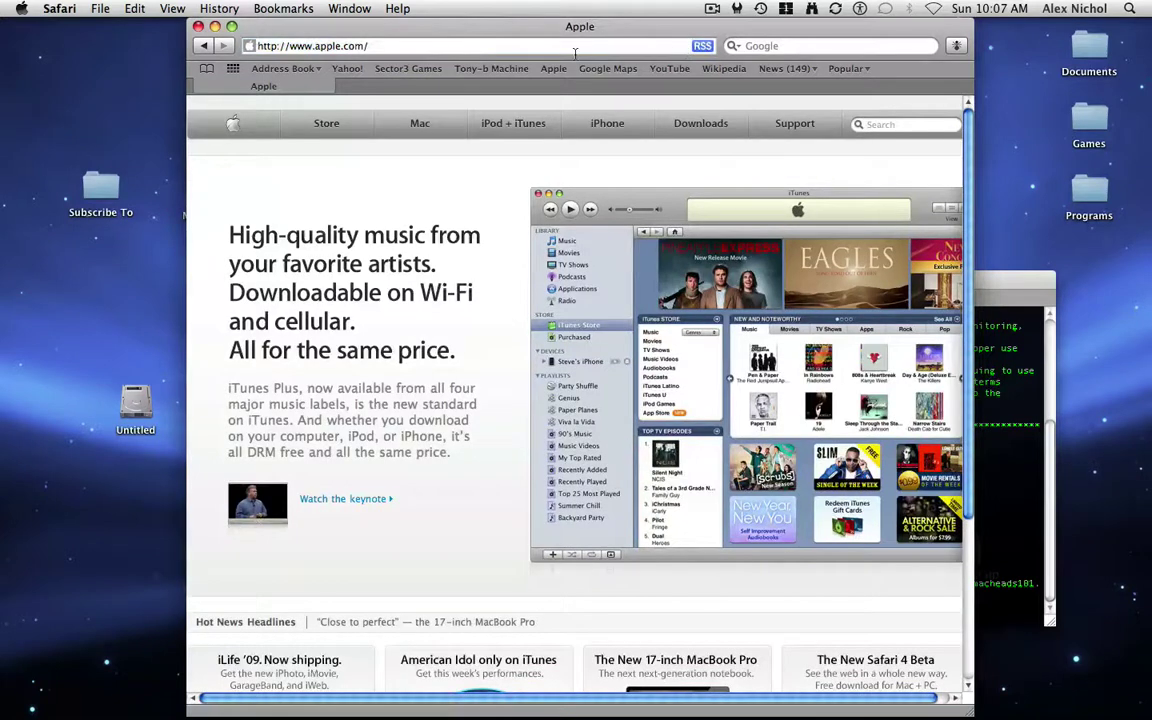
pyautogui.press('super+q')
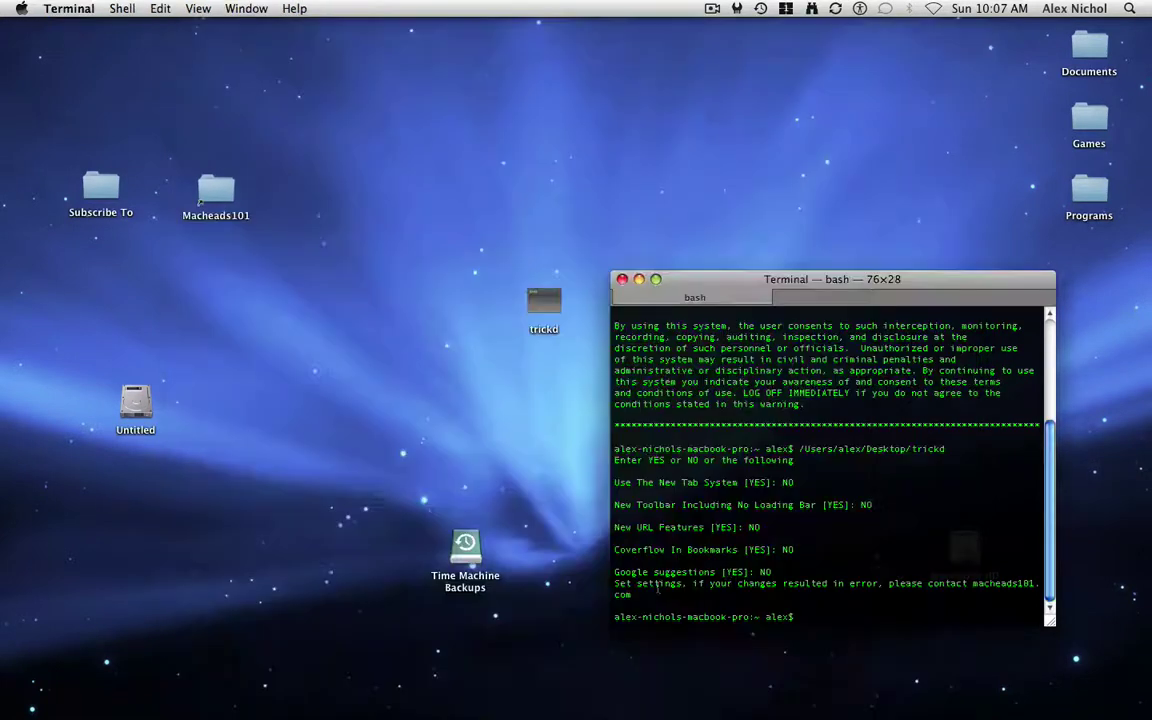
# Rerun the trickd command and answer YES for the new tab system and toolbar option
pyautogui.press('Up')
pyautogui.press('Return')
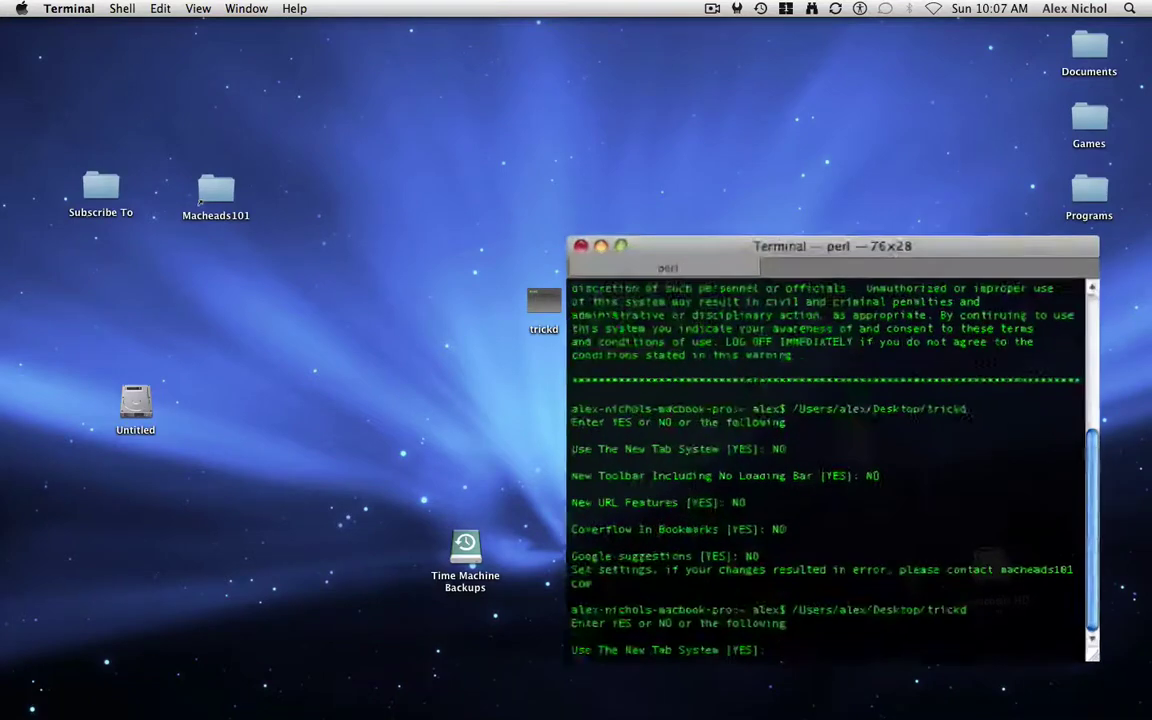
pyautogui.write('YES')
pyautogui.press('Return')
pyautogui.write('YES')
pyautogui.press('Return')
# Answer YES for URL features, Coverflow bookmarks and Google suggestions, then quit Terminal
pyautogui.write('YES')
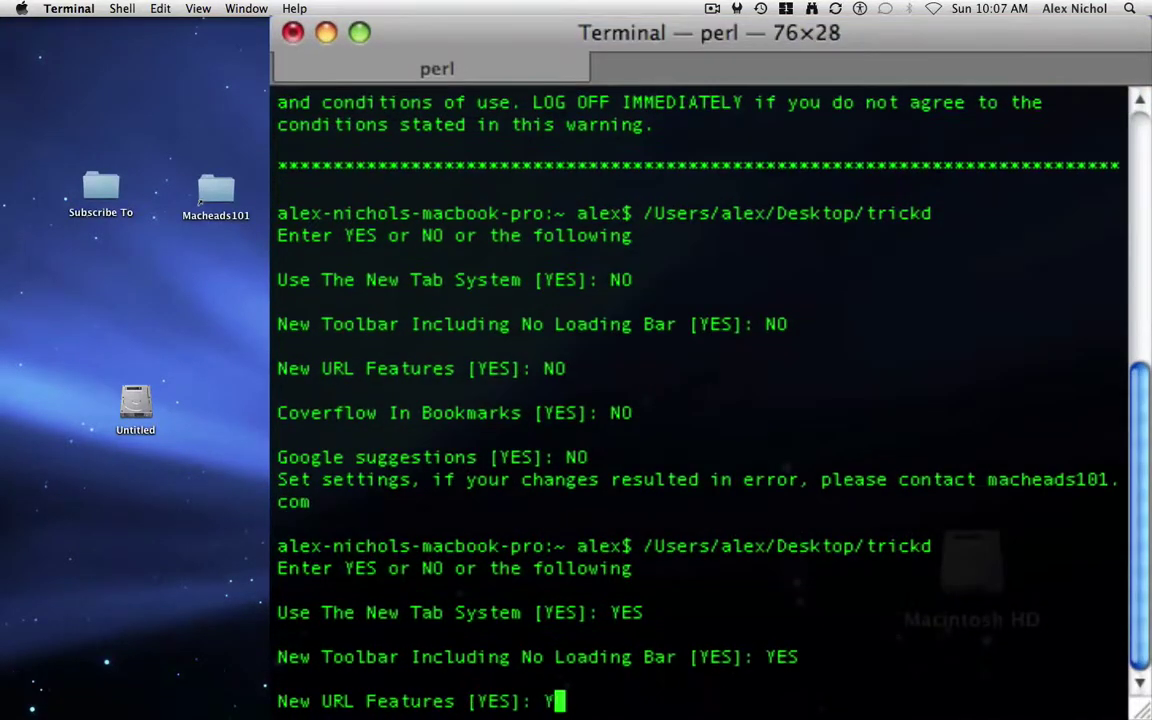
pyautogui.press('Return')
pyautogui.write('YES')
pyautogui.press('Return')
pyautogui.write('YES')
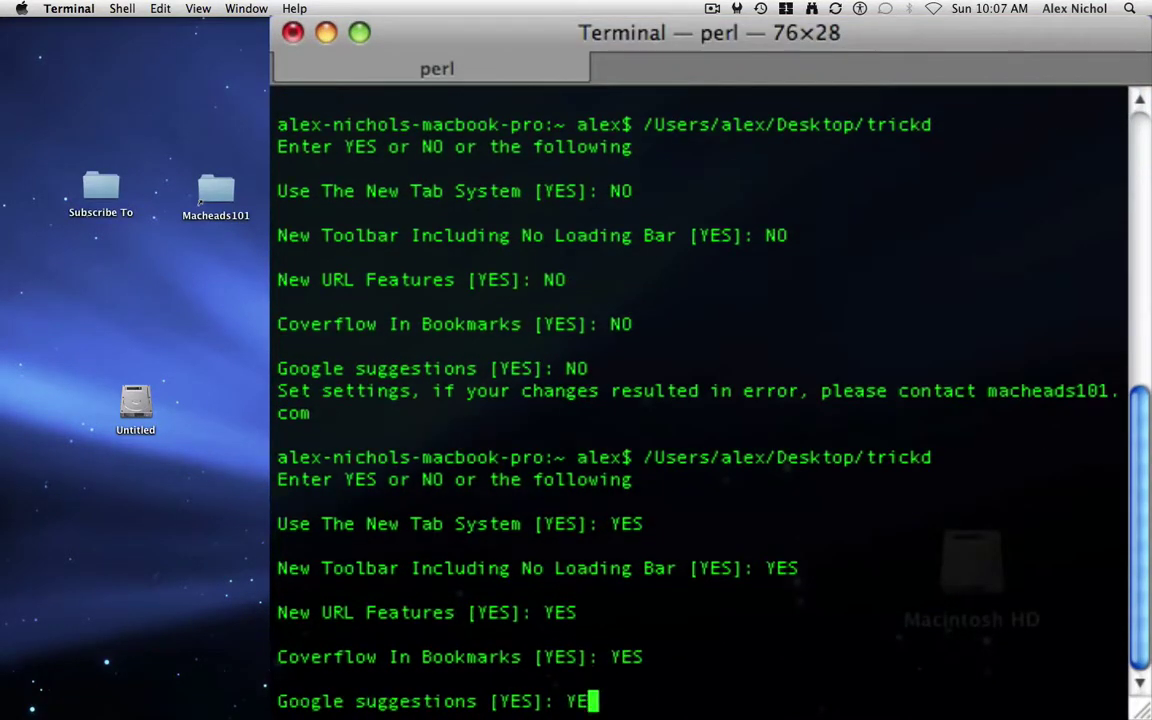
pyautogui.press('Return')
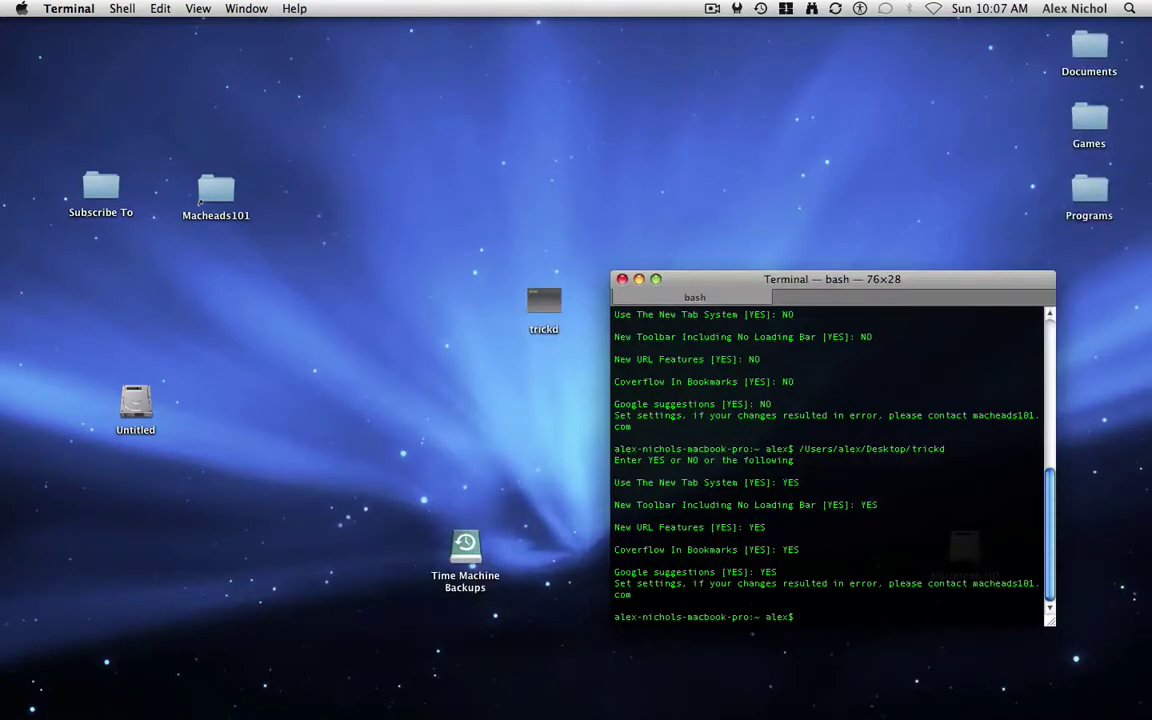
pyautogui.press('super+q')
pyautogui.moveTo(80, 712)
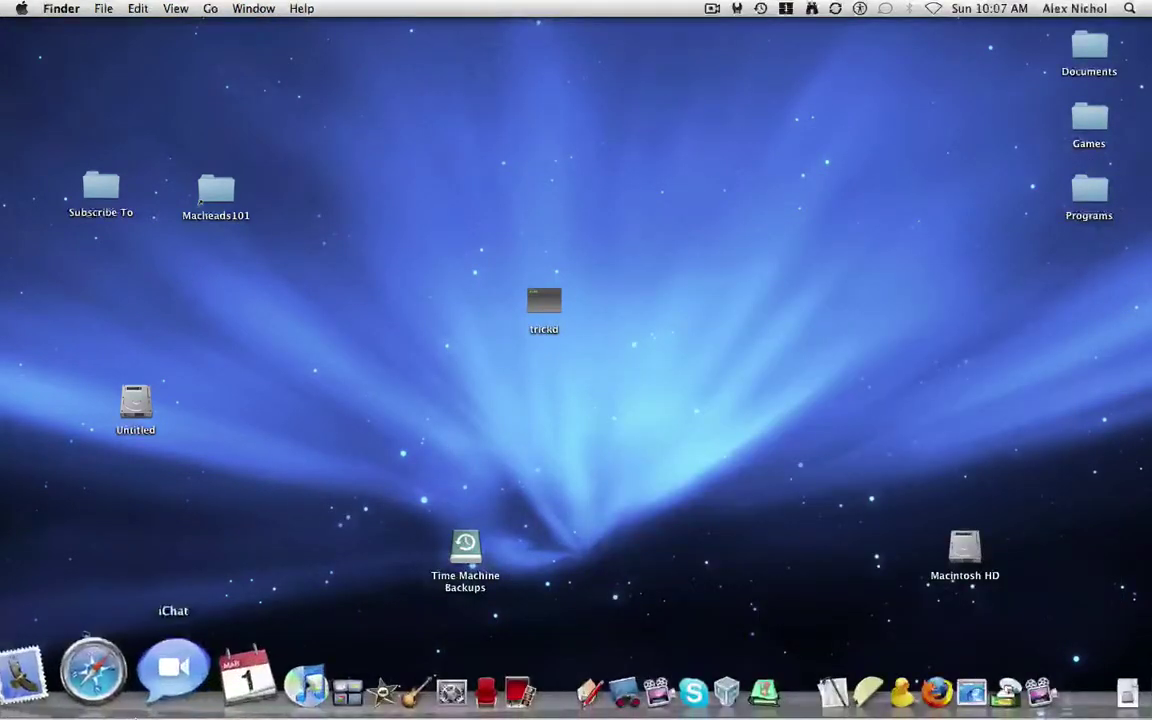
# Relaunch Safari from the Dock and dismiss the Safari menu without quitting
pyautogui.click(118, 710)
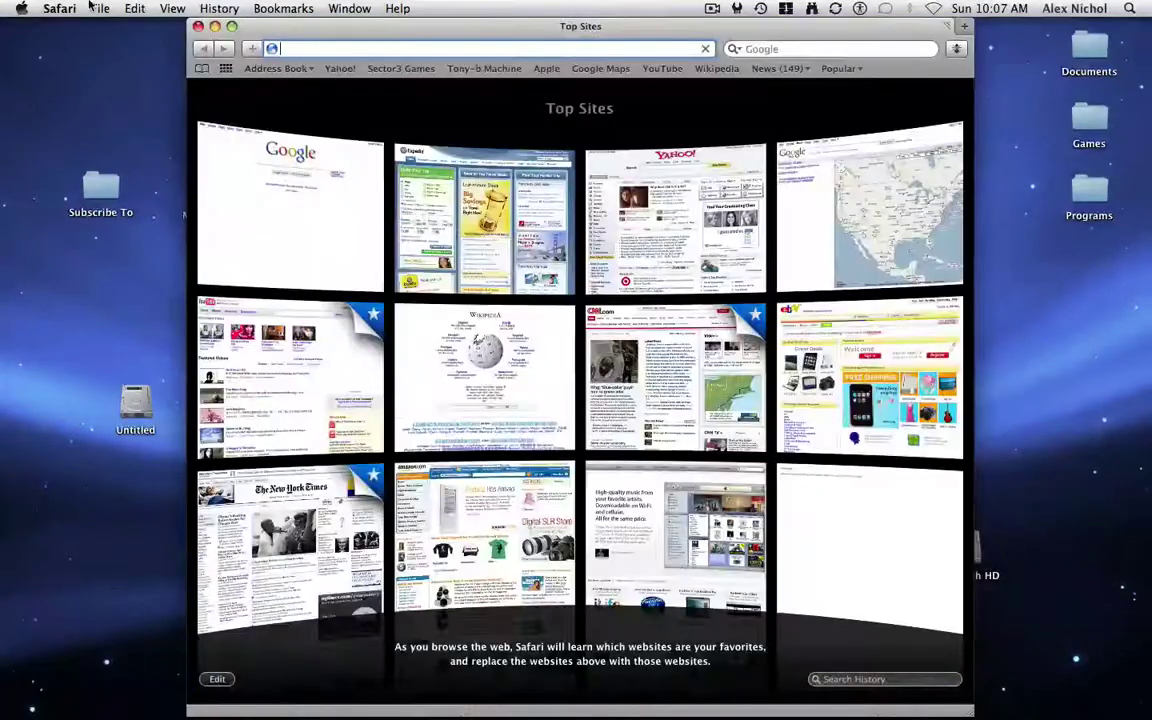
pyautogui.click(58, 8)
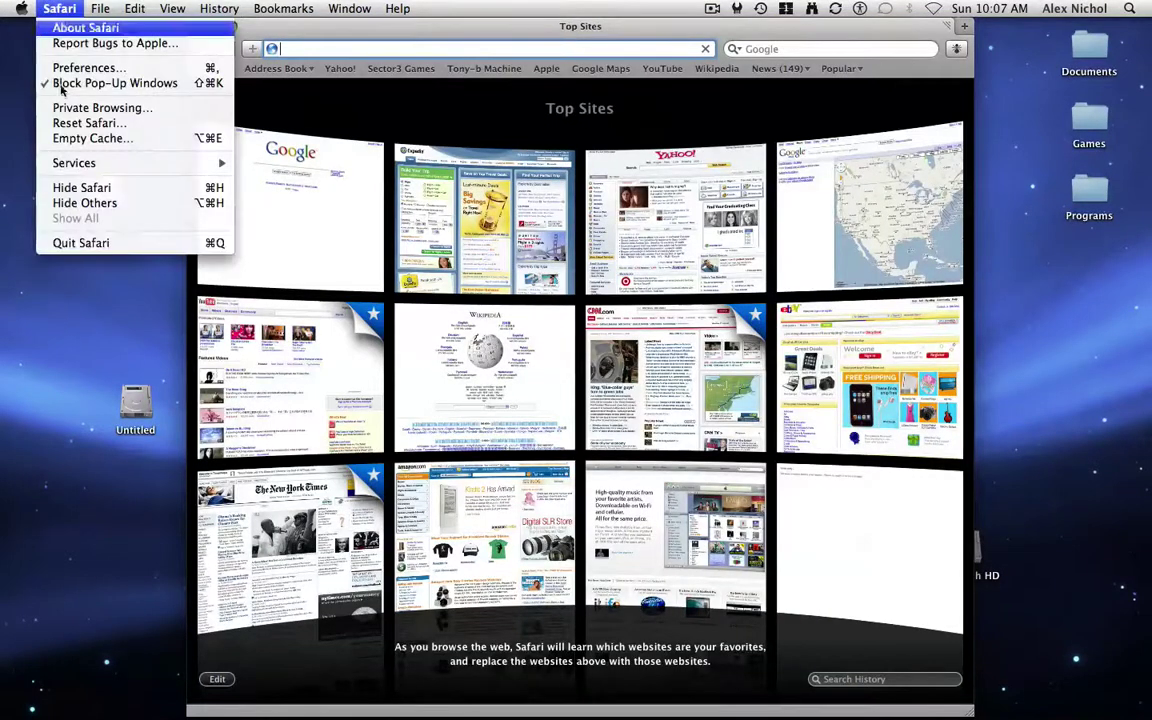
pyautogui.click(437, 175)
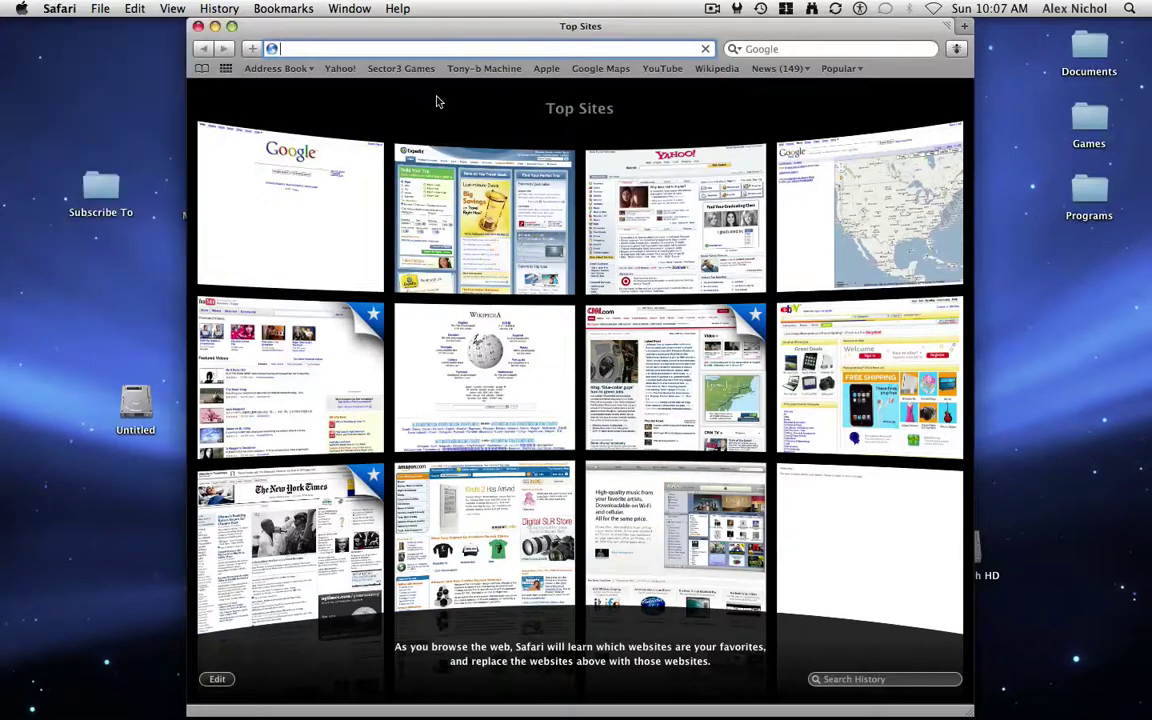